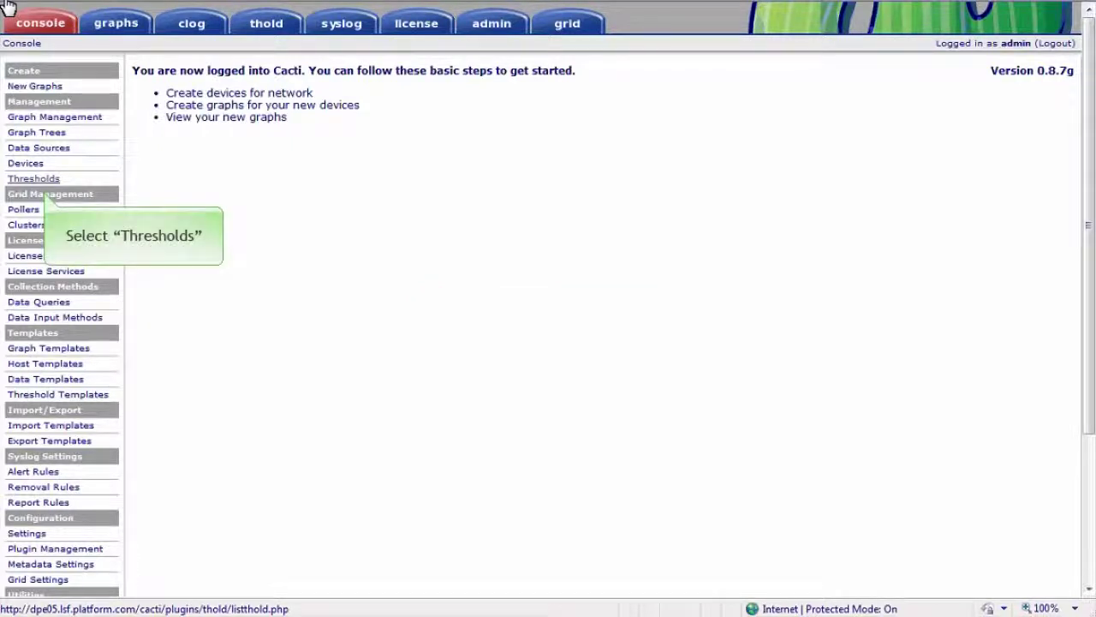
# Open Threshold Management to list the existing sb01b01a - Pending Jobs threshold.
pyautogui.click(38, 180)
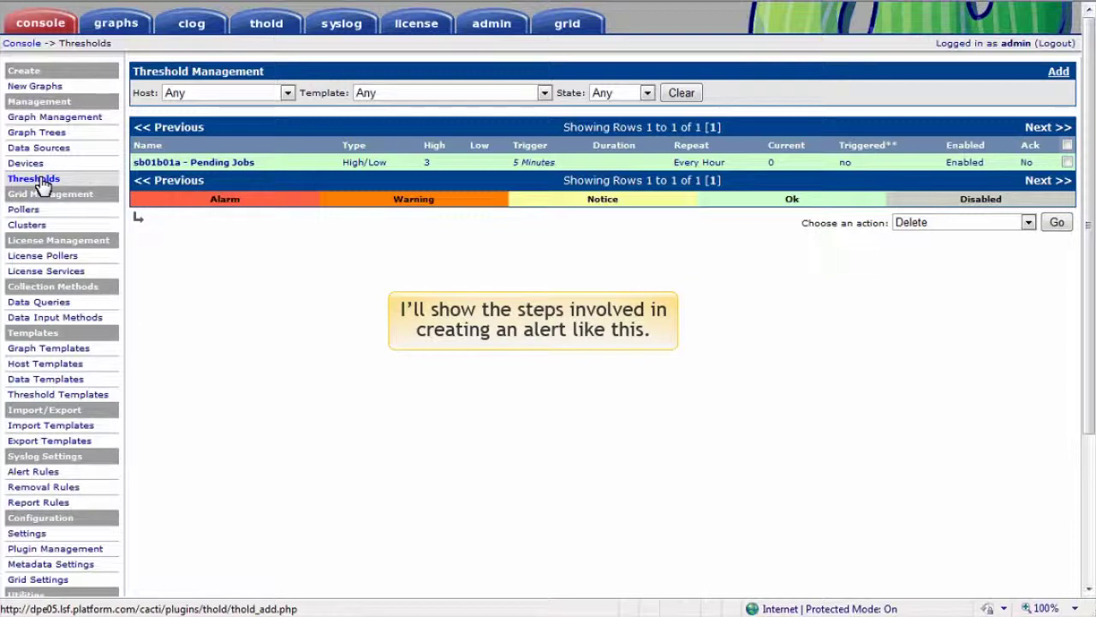
# Add a threshold for host symph2 based on the GRID - Cluster/Overall Pending Jobs graph template.
pyautogui.click(1067, 74)
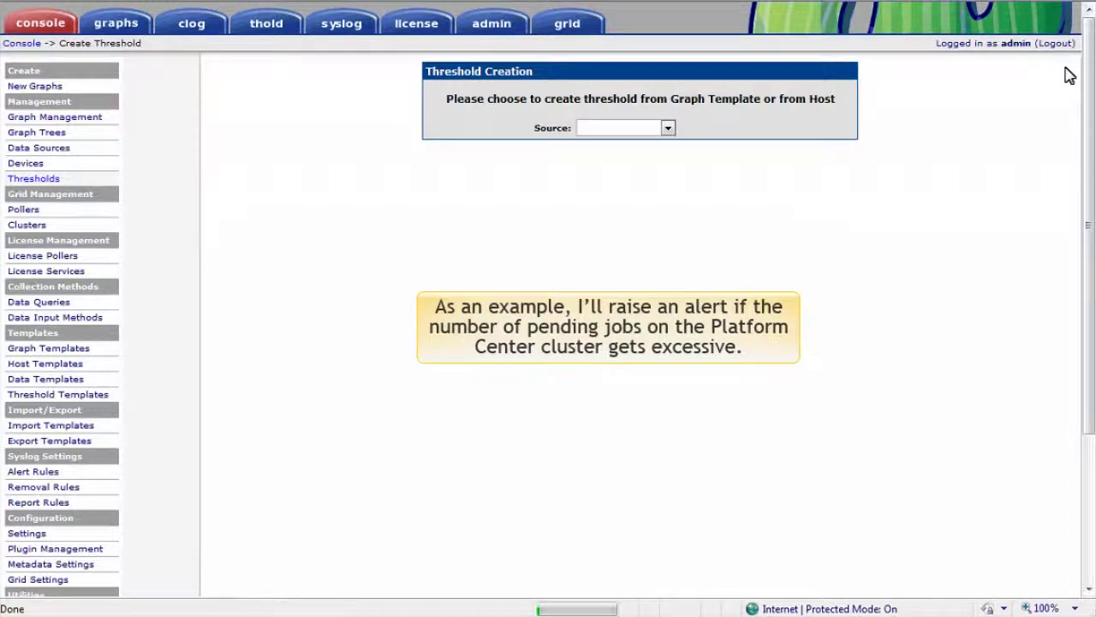
pyautogui.click(668, 127)
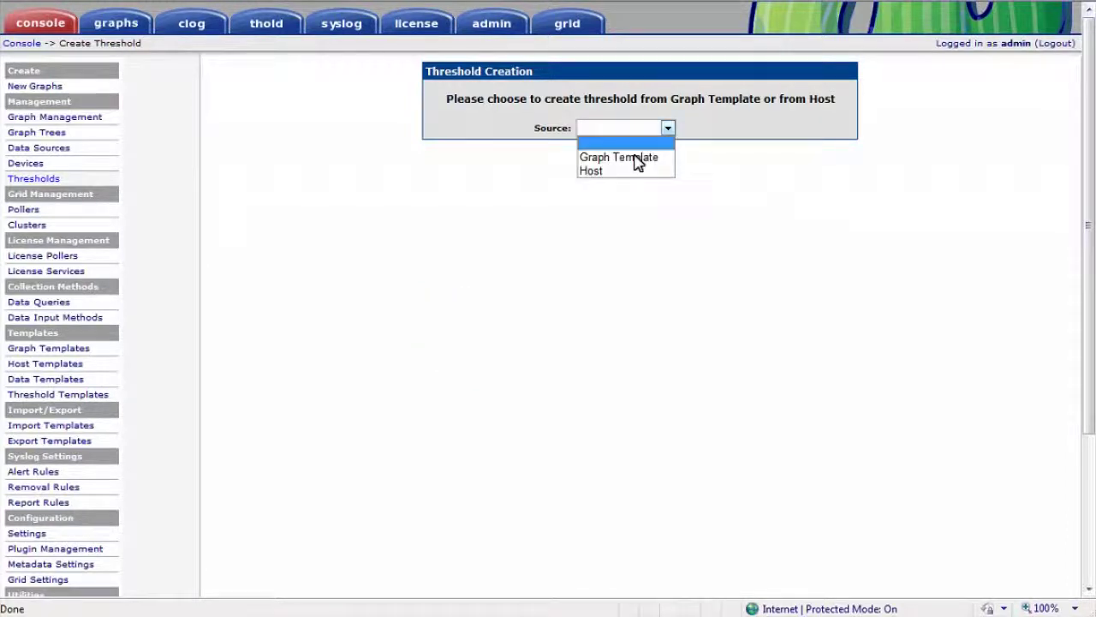
pyautogui.click(637, 158)
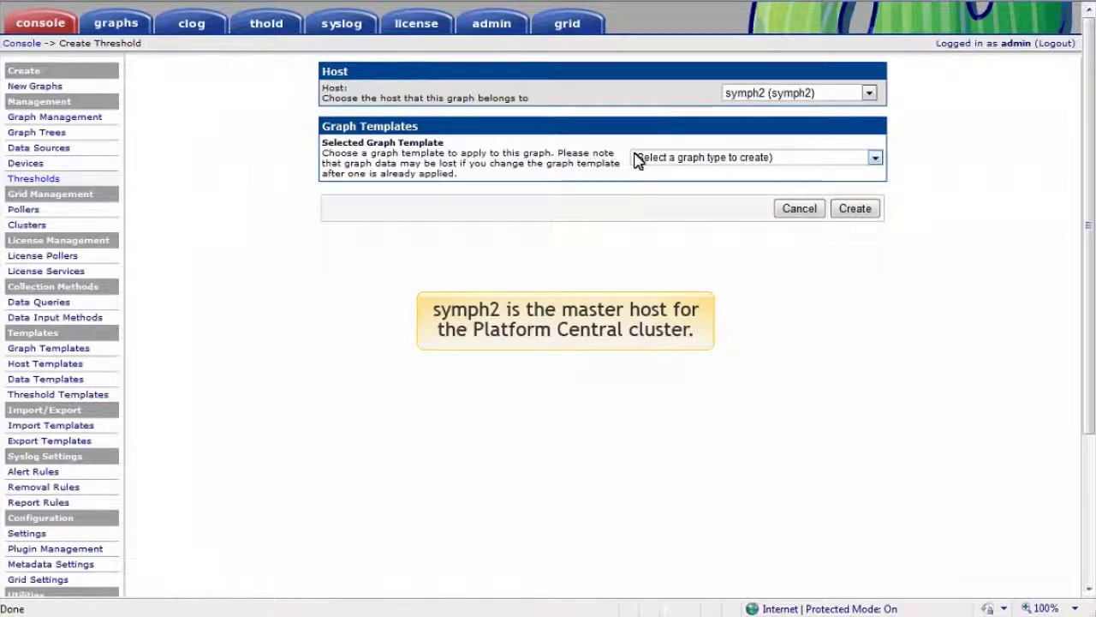
pyautogui.click(875, 158)
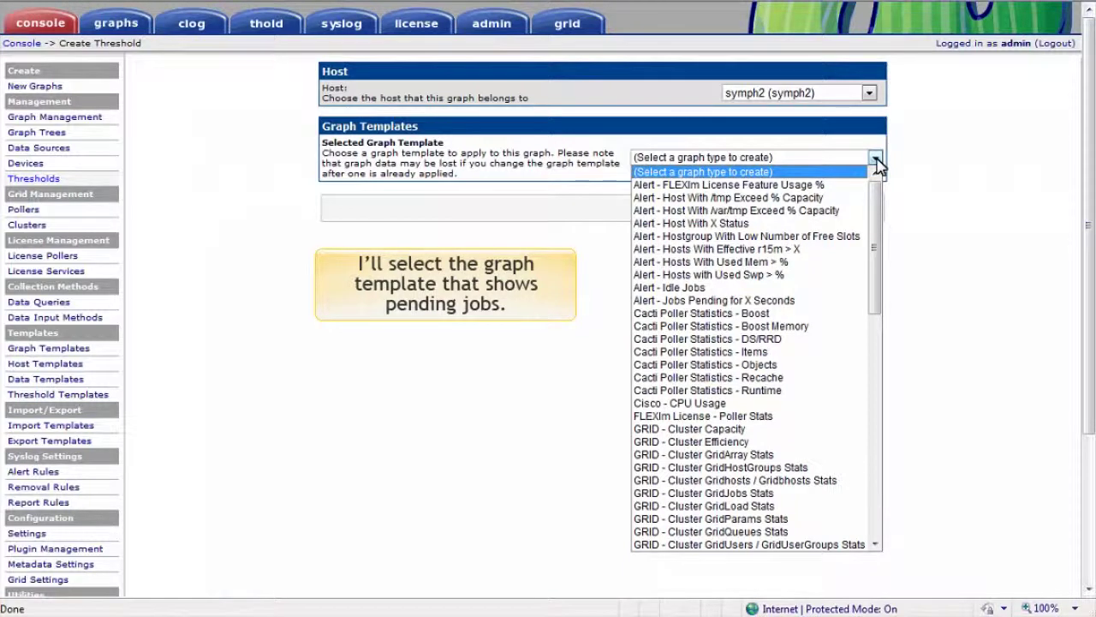
pyautogui.scroll(-4, 651, 248)
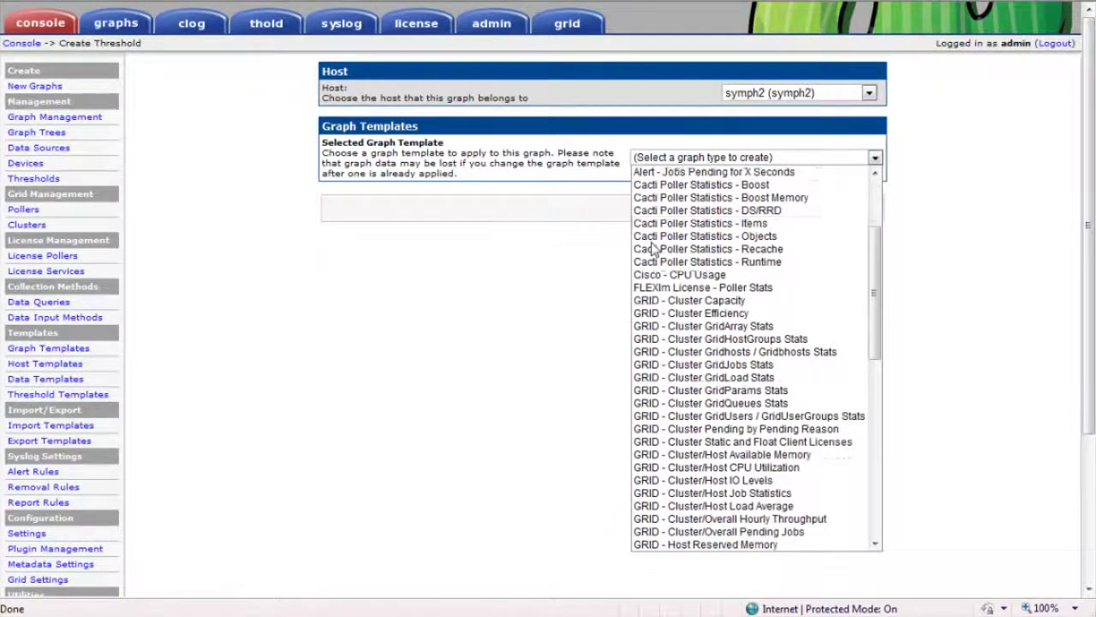
pyautogui.click(696, 531)
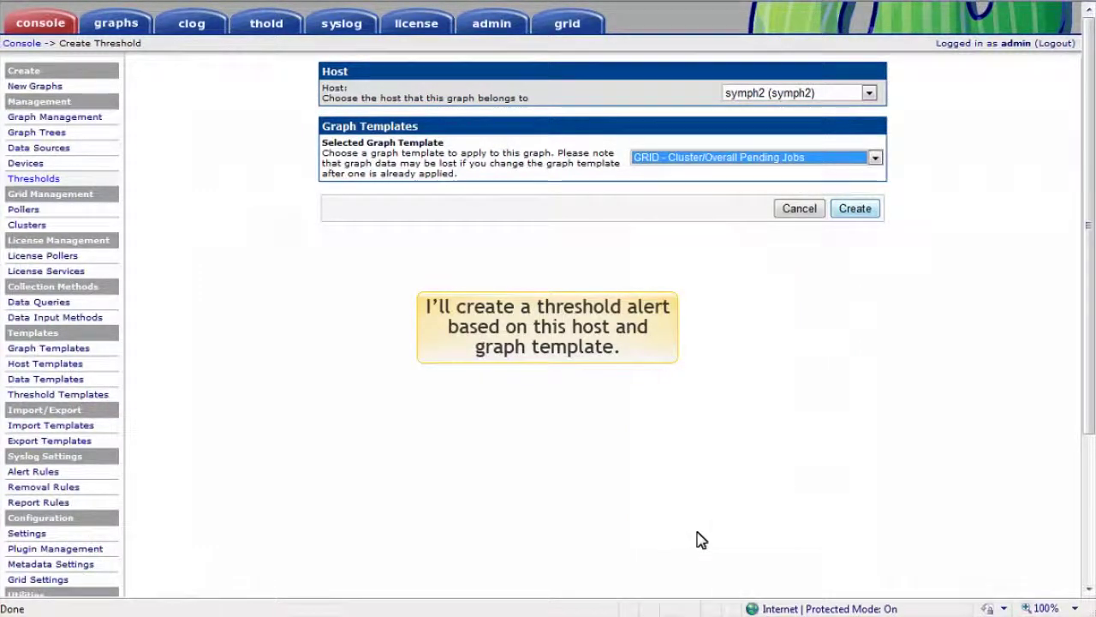
pyautogui.click(865, 213)
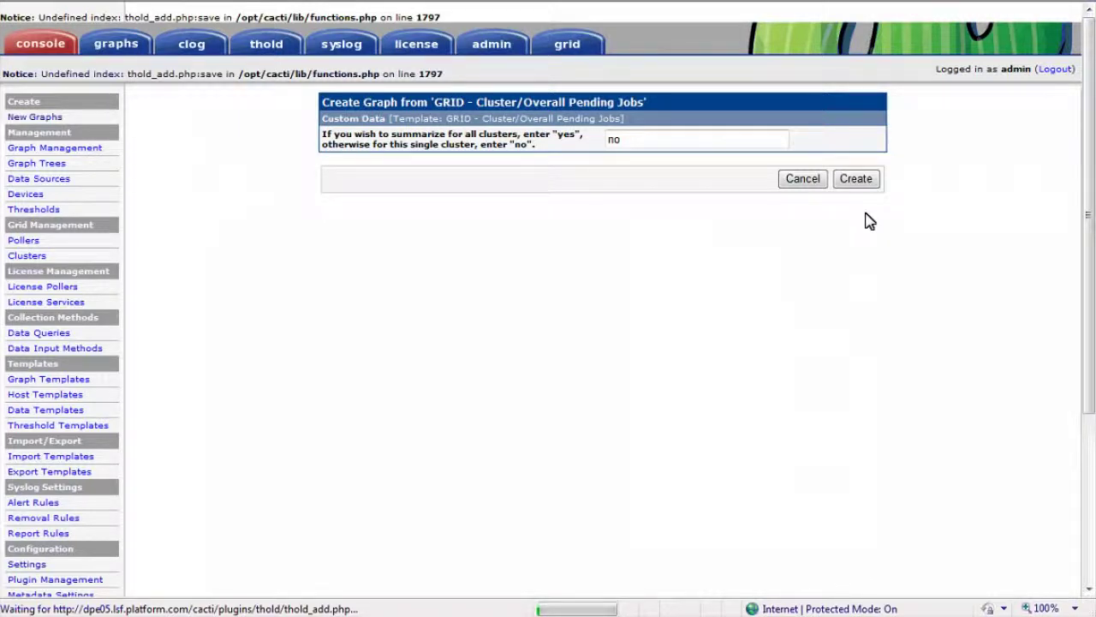
# Create the single-cluster graph and give its High / Low Values threshold a High Threshold of 3.
pyautogui.click(857, 178)
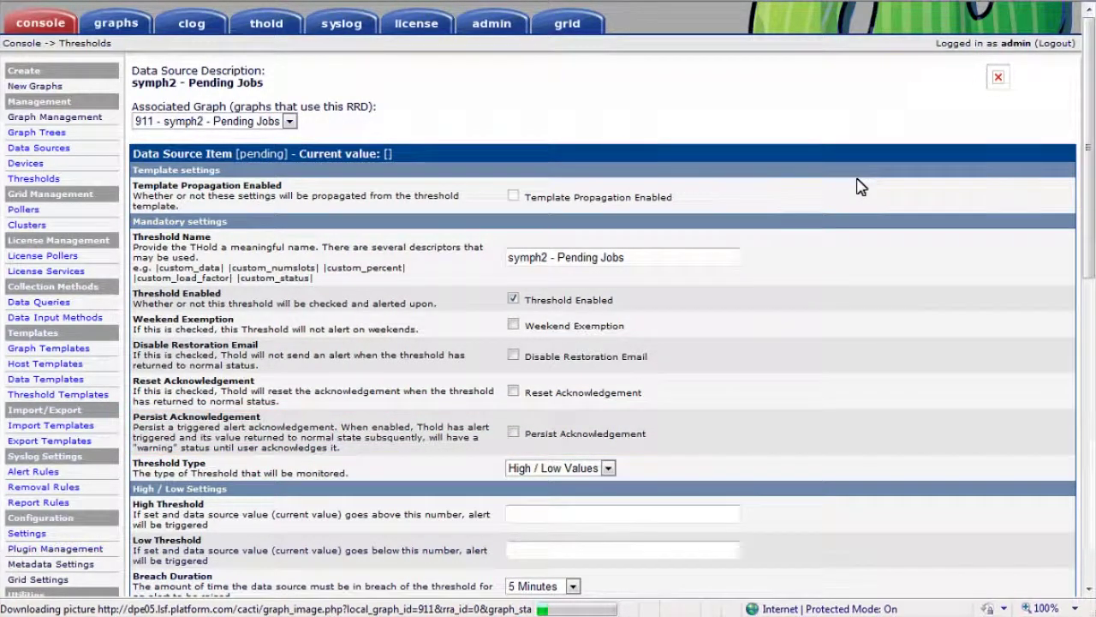
pyautogui.scroll(-5, 858, 185)
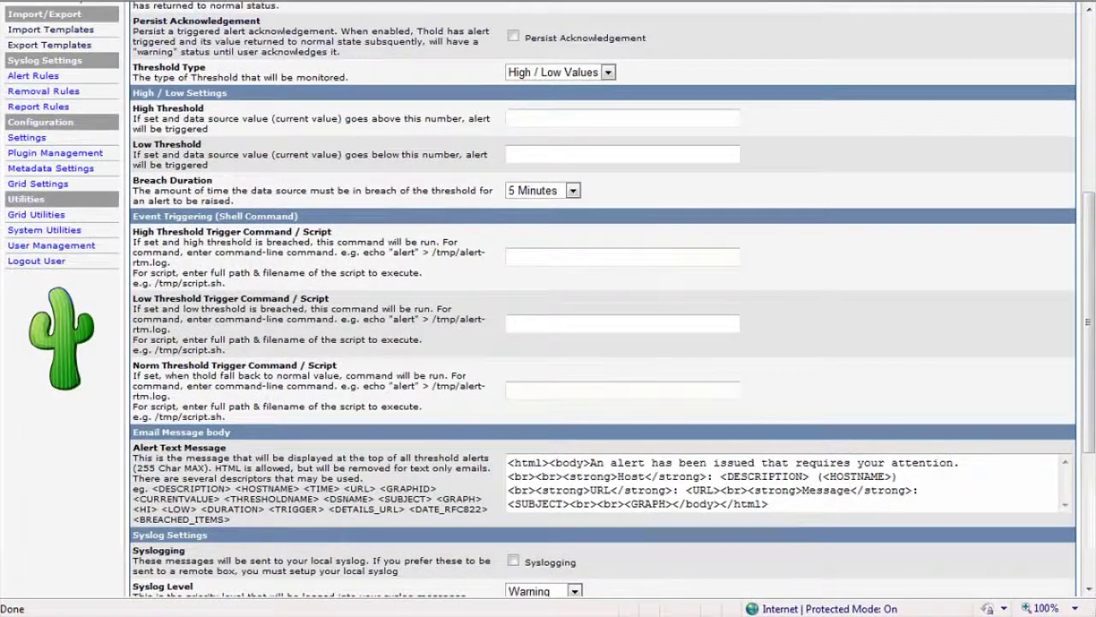
pyautogui.click(607, 74)
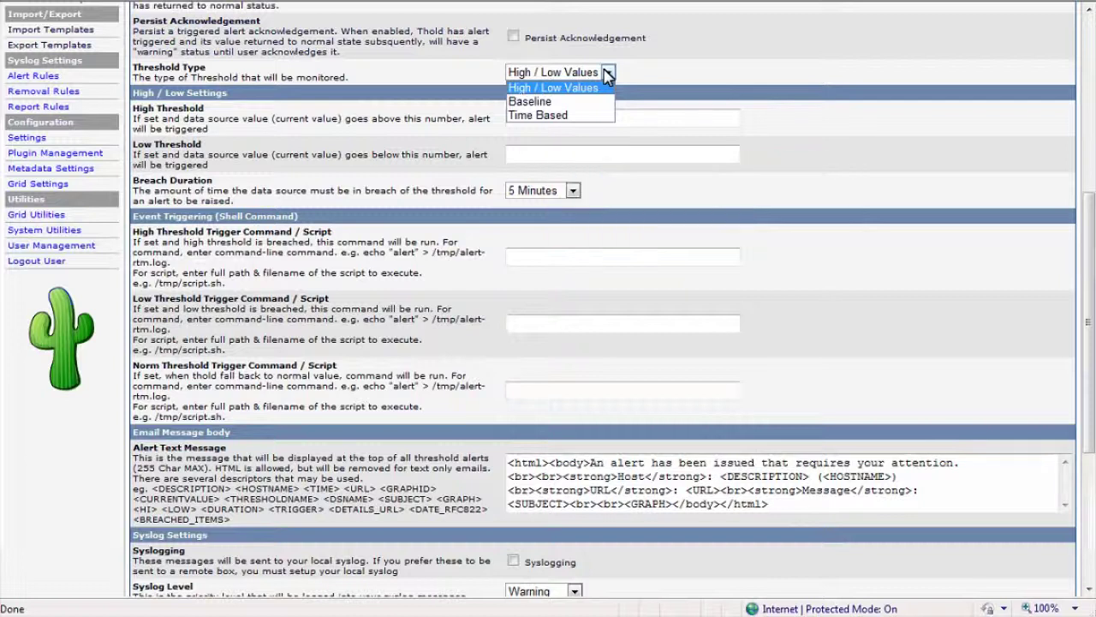
pyautogui.click(600, 110)
pyautogui.click(600, 112)
pyautogui.write('3')
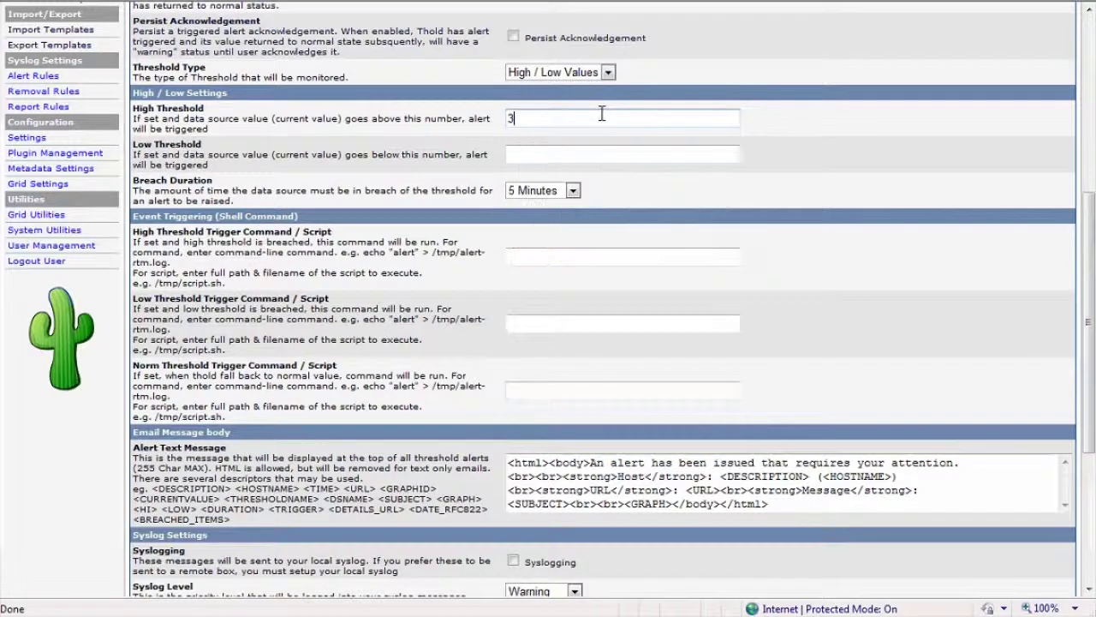
# Enable Syslogging in the threshold's Syslog Settings.
pyautogui.scroll(-3, 706, 198)
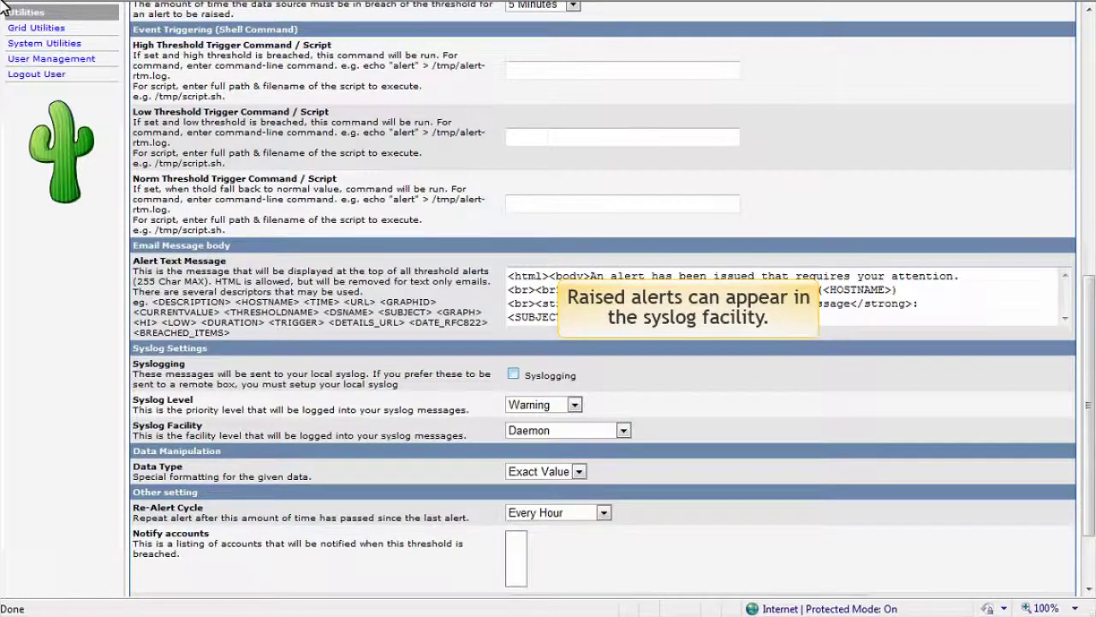
pyautogui.click(513, 374)
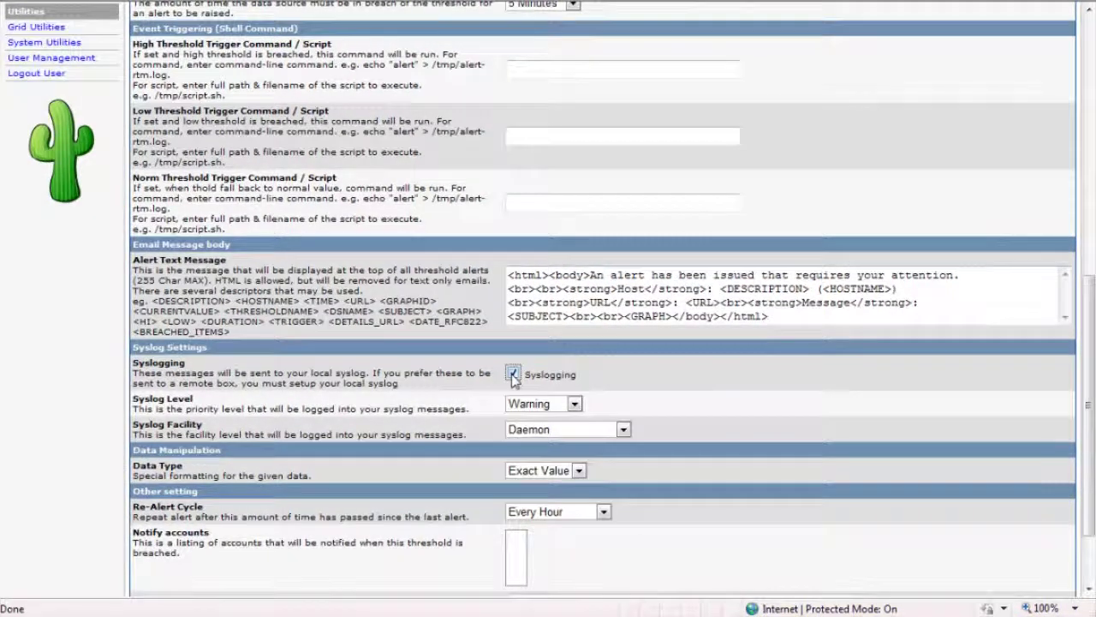
pyautogui.scroll(-3, 513, 377)
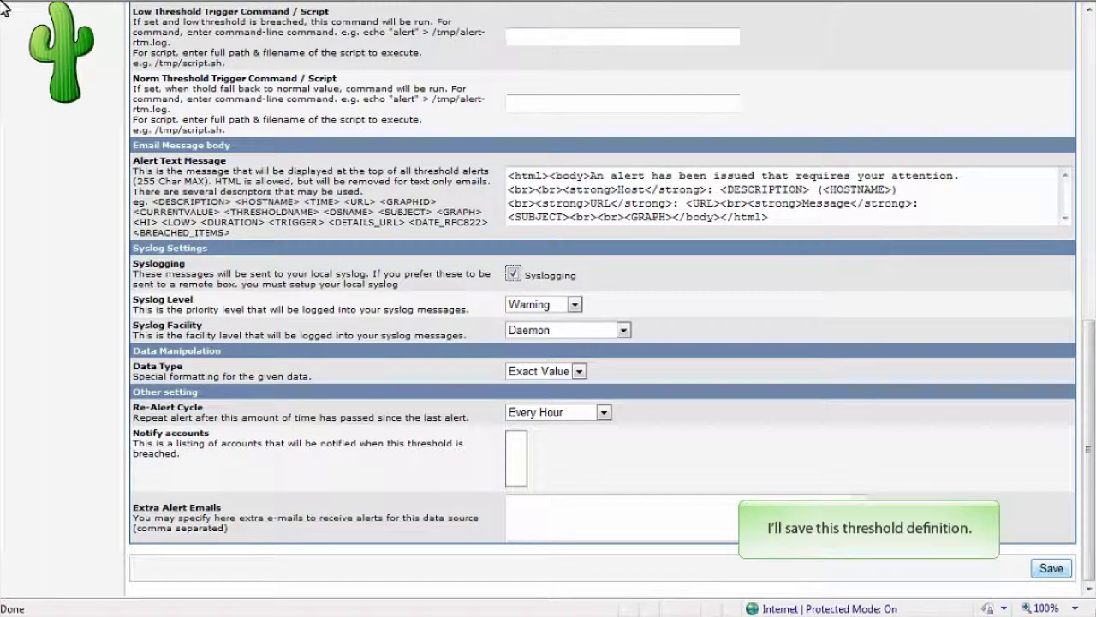
# Save the symph2 - Pending Jobs threshold, glance at threshold status, and go to the graphs view.
pyautogui.click(1053, 568)
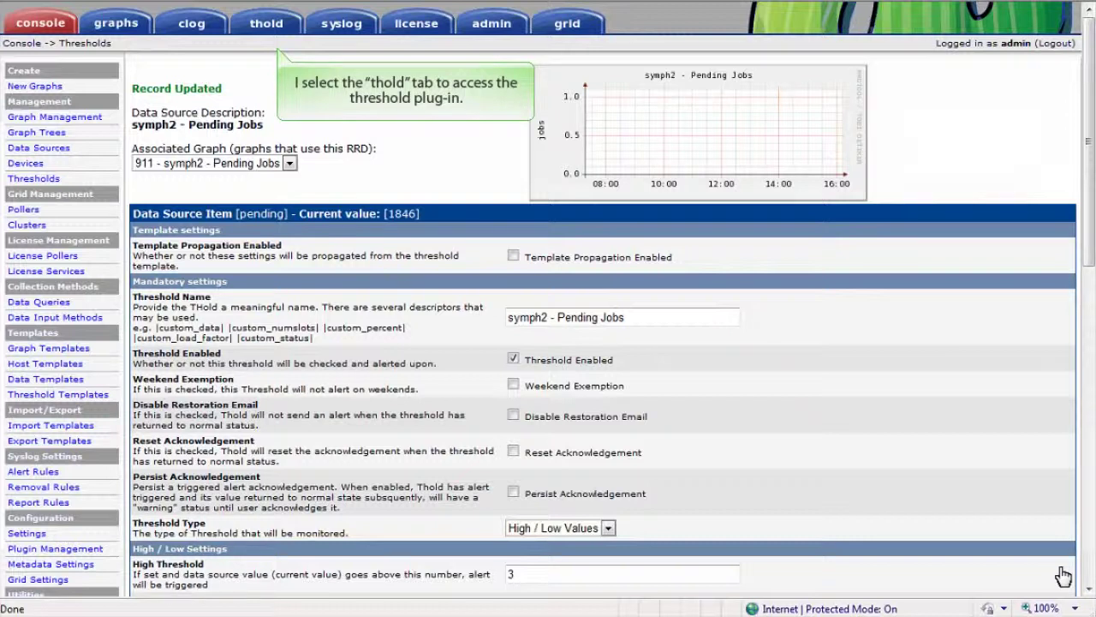
pyautogui.click(276, 32)
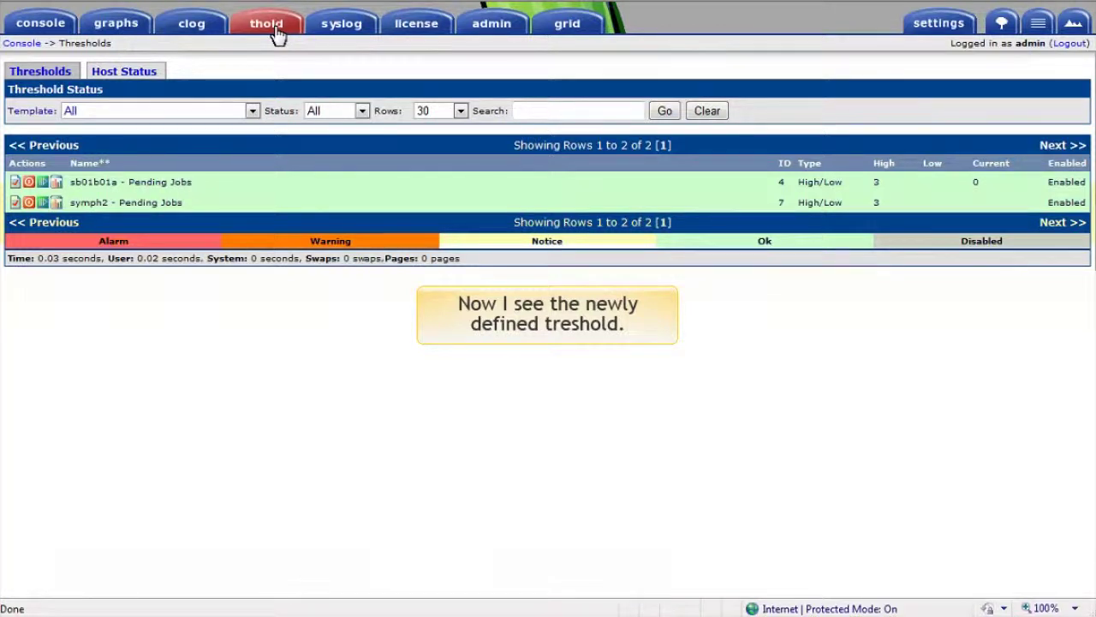
pyautogui.click(112, 31)
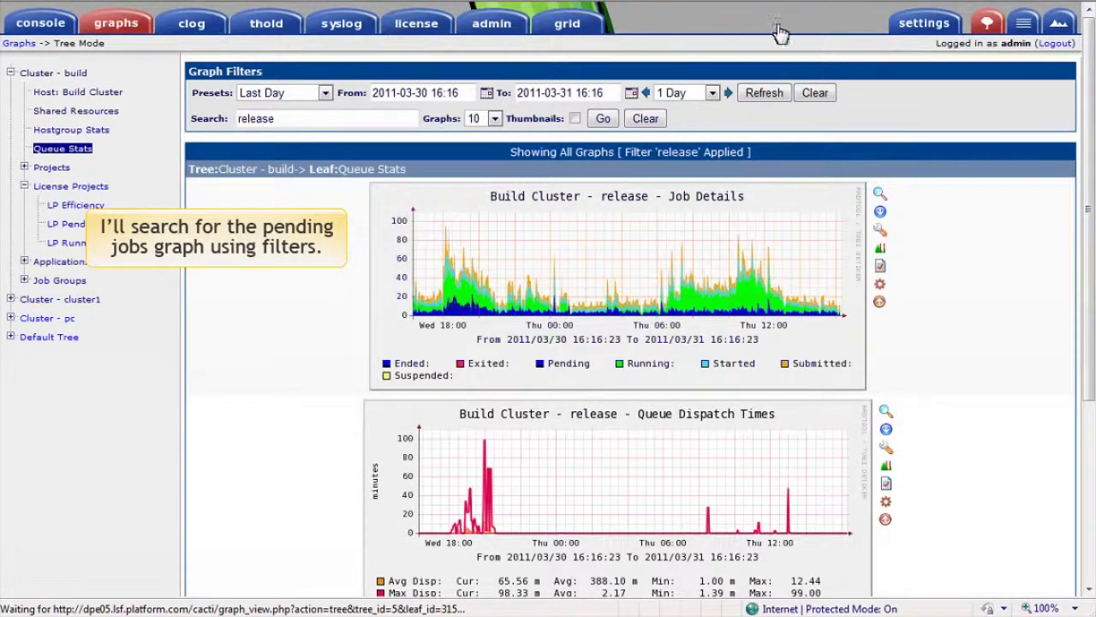
# Preview GRID - Cluster/Overall Pending Jobs graphs, zoom Platform Central, then view threshold status.
pyautogui.click(1070, 33)
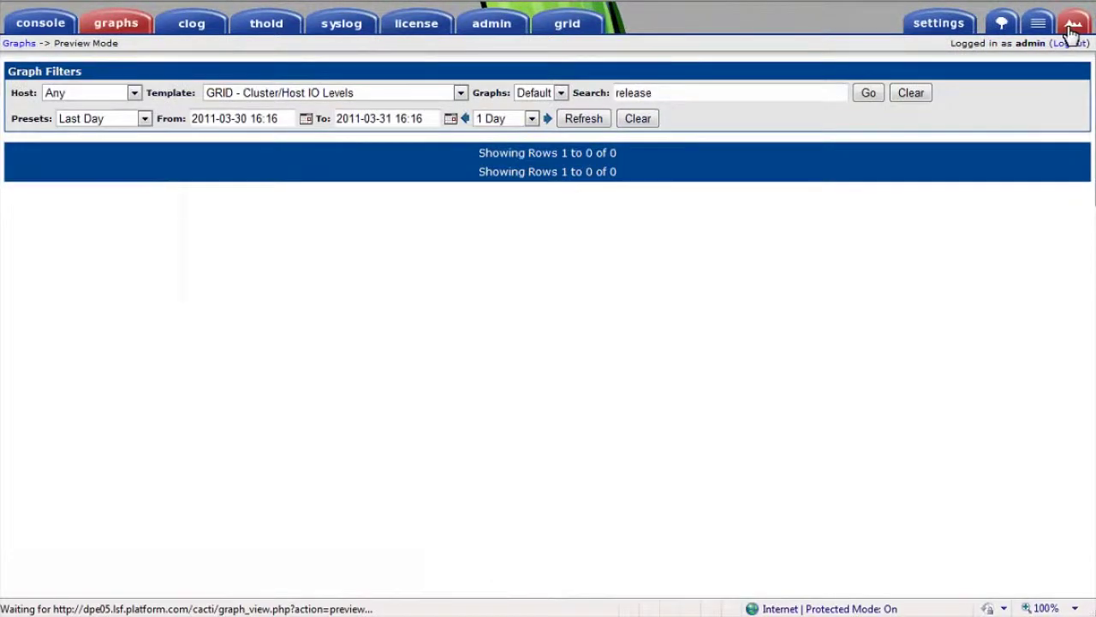
pyautogui.click(375, 91)
pyautogui.scroll(-3, 382, 120)
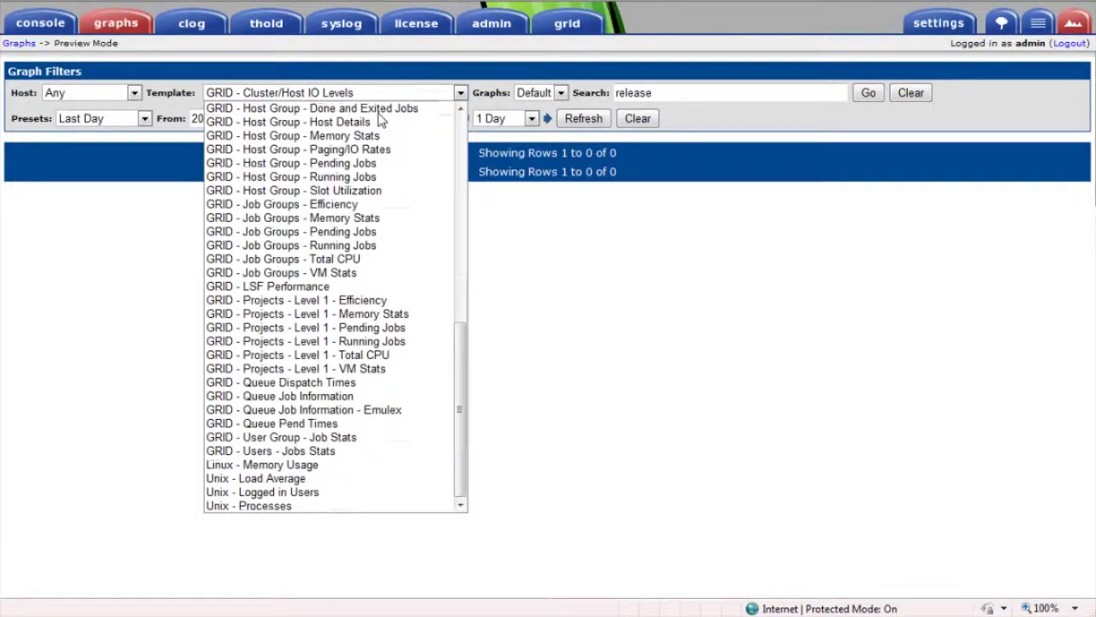
pyautogui.scroll(6, 369, 116)
pyautogui.click(302, 300)
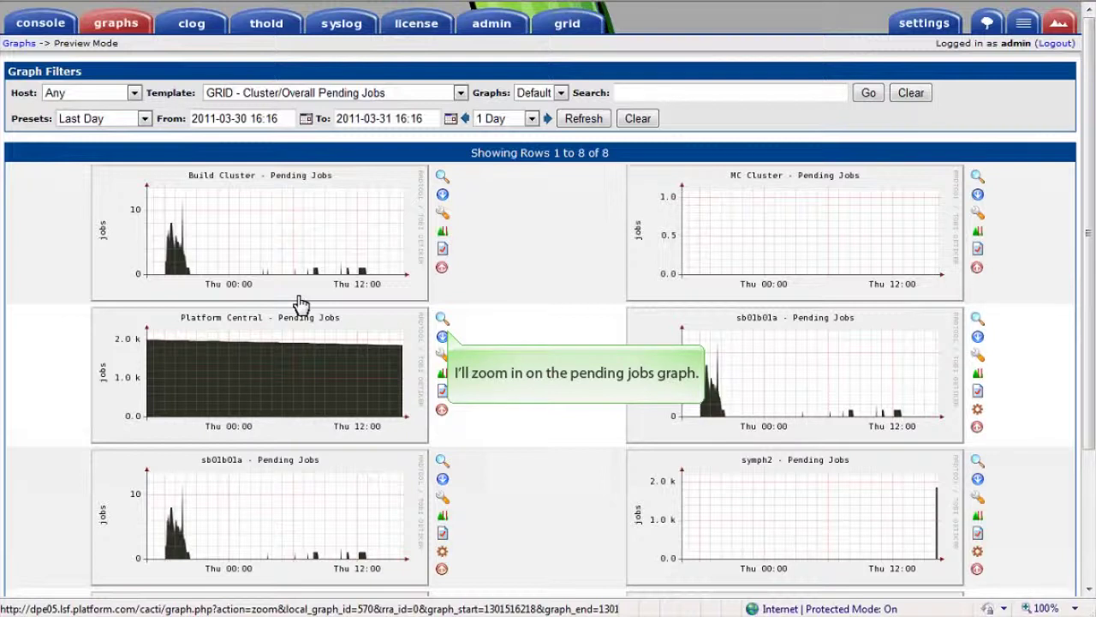
pyautogui.click(442, 319)
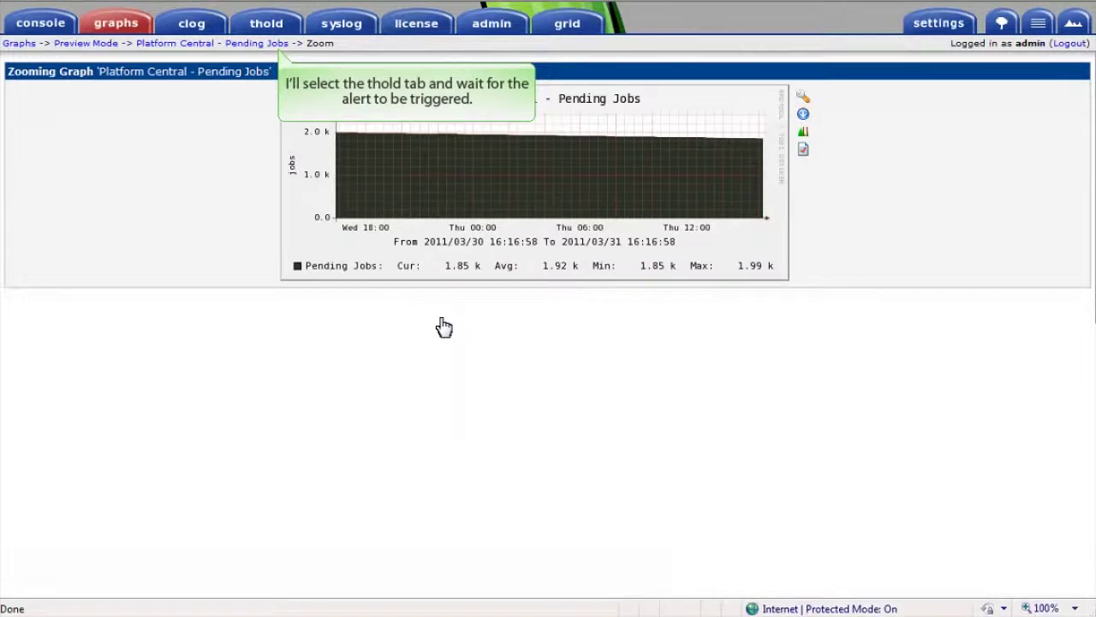
pyautogui.click(269, 31)
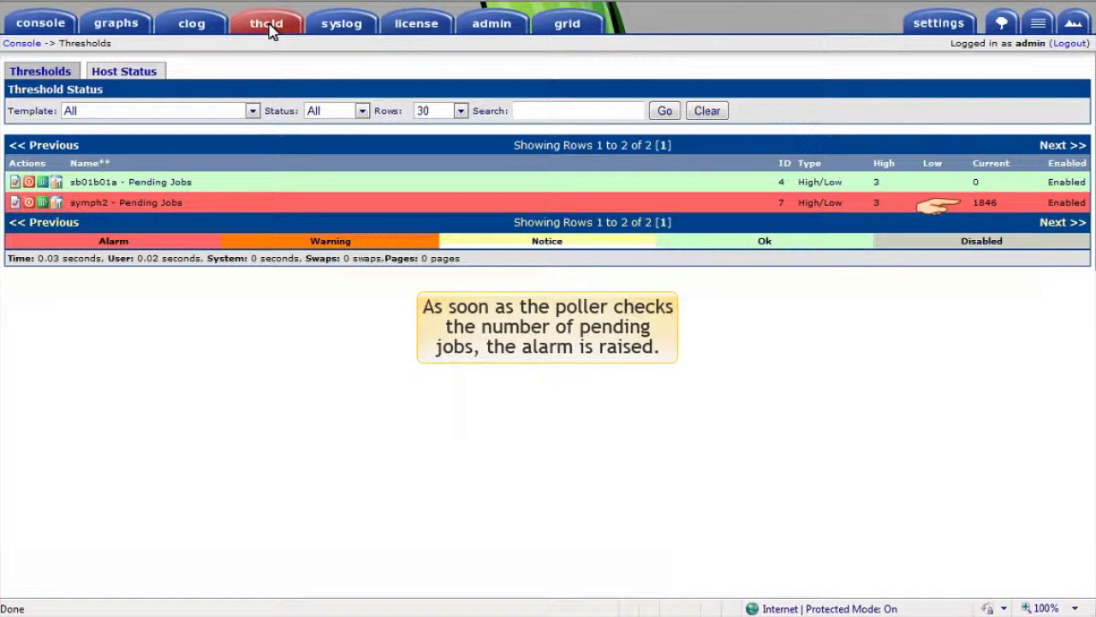
# Open the Syslogs list to see the symph2 Pending Jobs above-threshold warning.
pyautogui.click(343, 28)
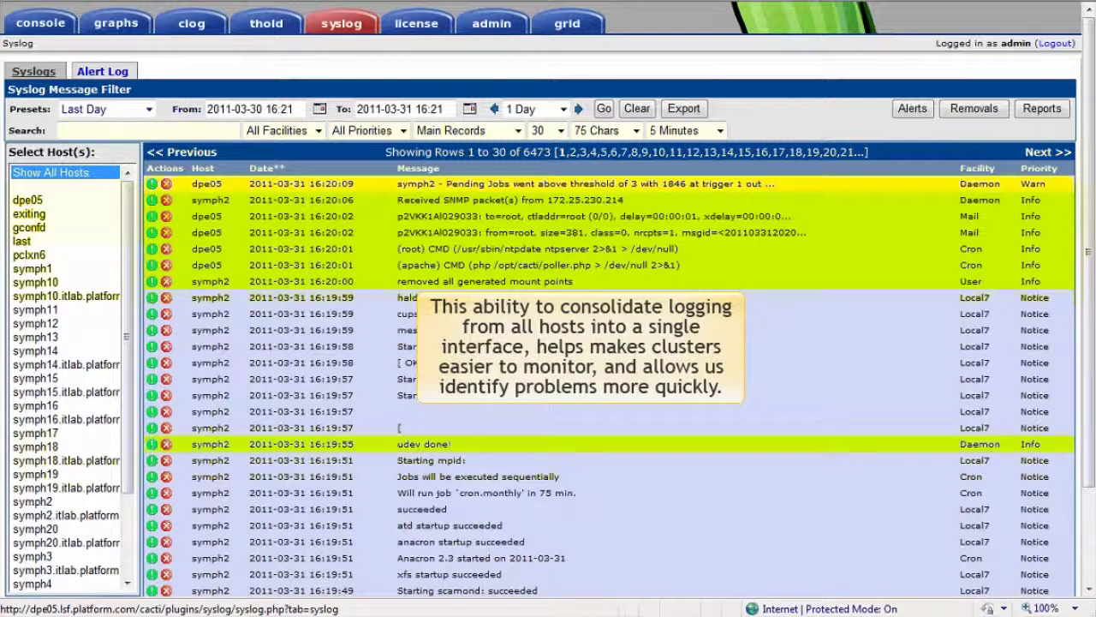
# Switch to the grid tab and open the Grid Alarms Metric list.
pyautogui.click(567, 23)
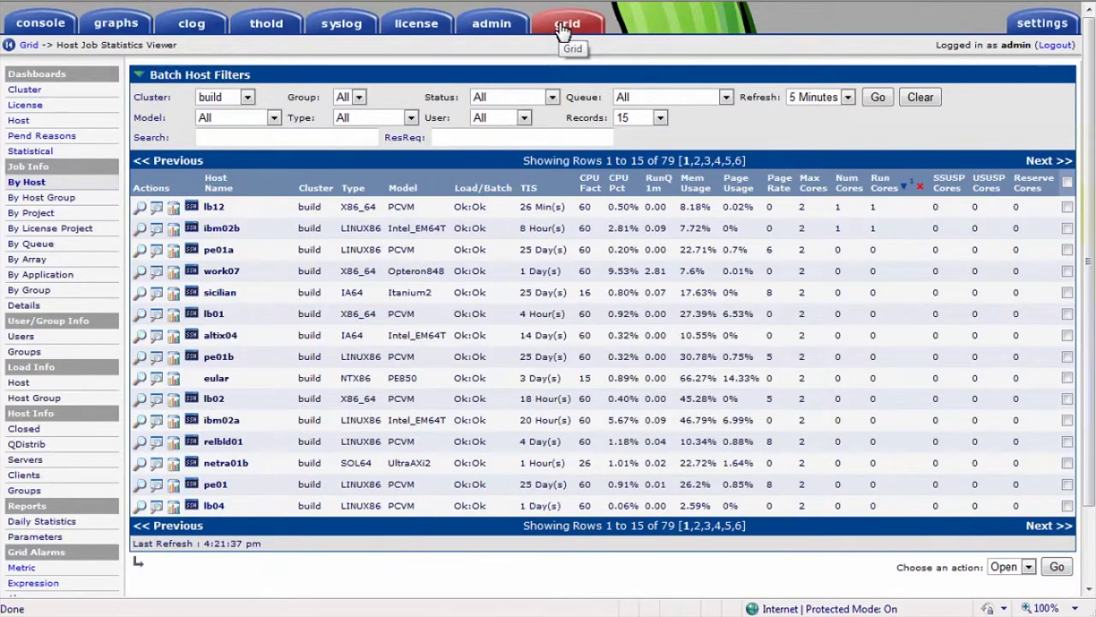
pyautogui.scroll(-2, 422, 114)
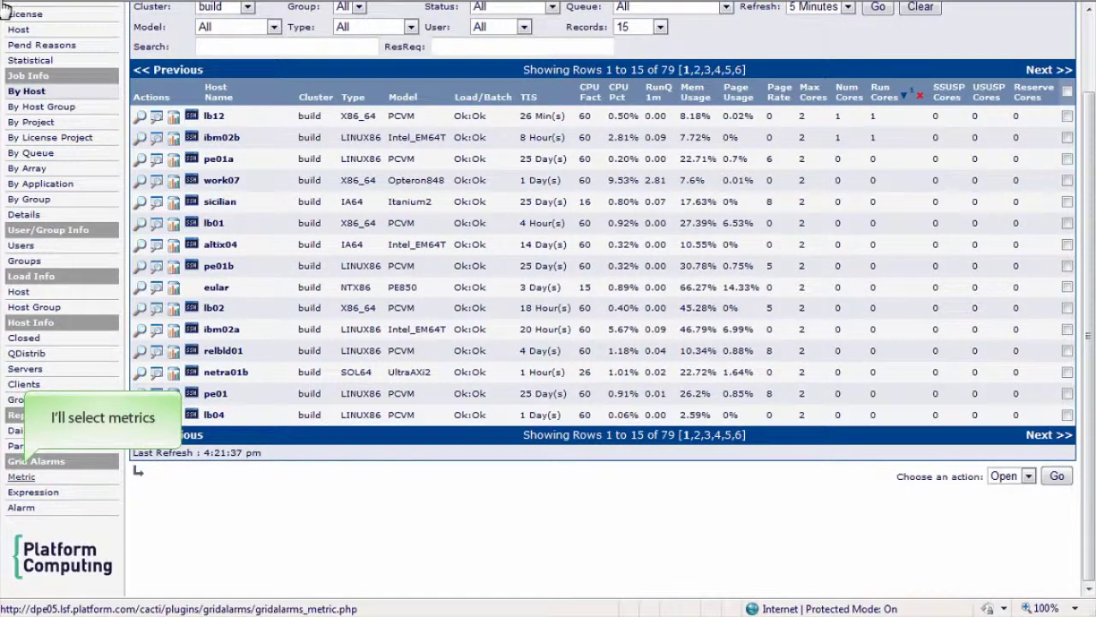
pyautogui.click(23, 478)
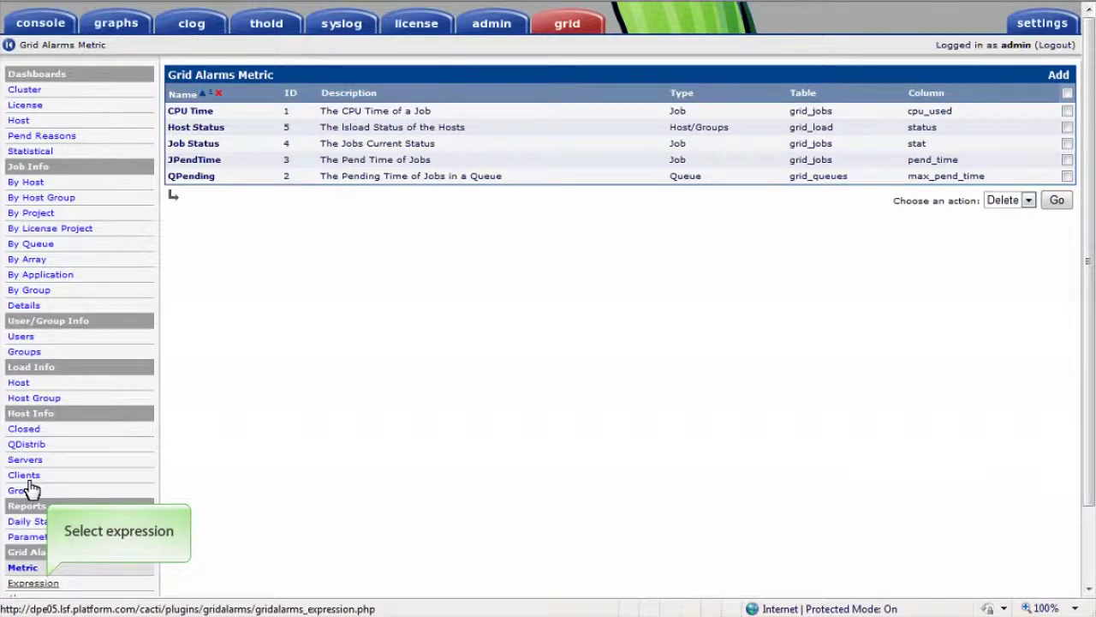
# Open the Grid Alarms Expression list and edit the Excessive Pend Time expression.
pyautogui.click(26, 584)
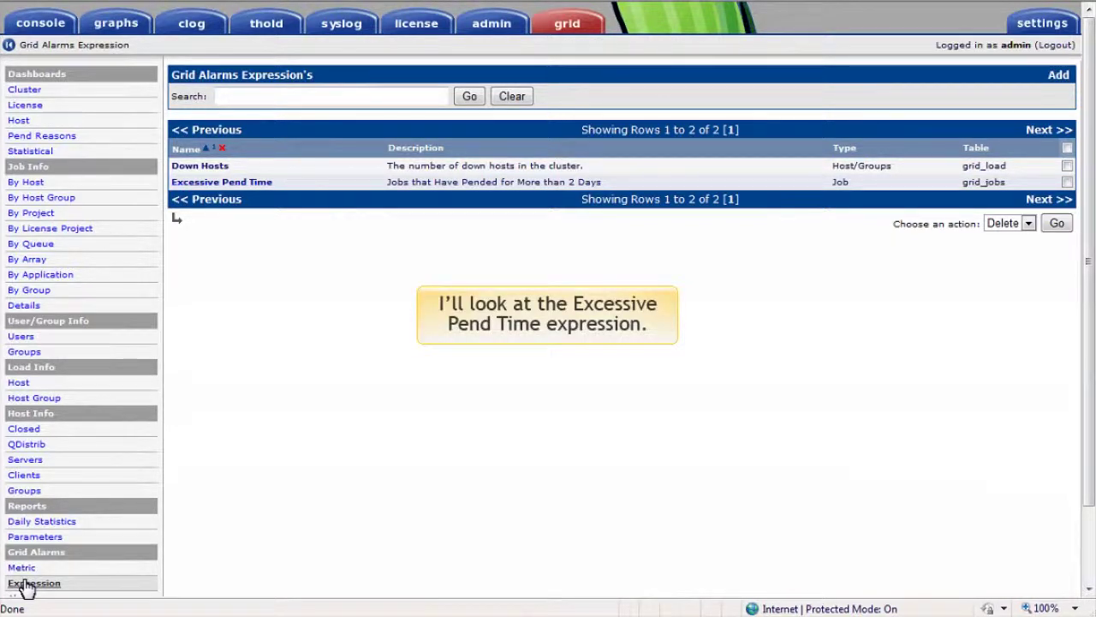
pyautogui.click(227, 182)
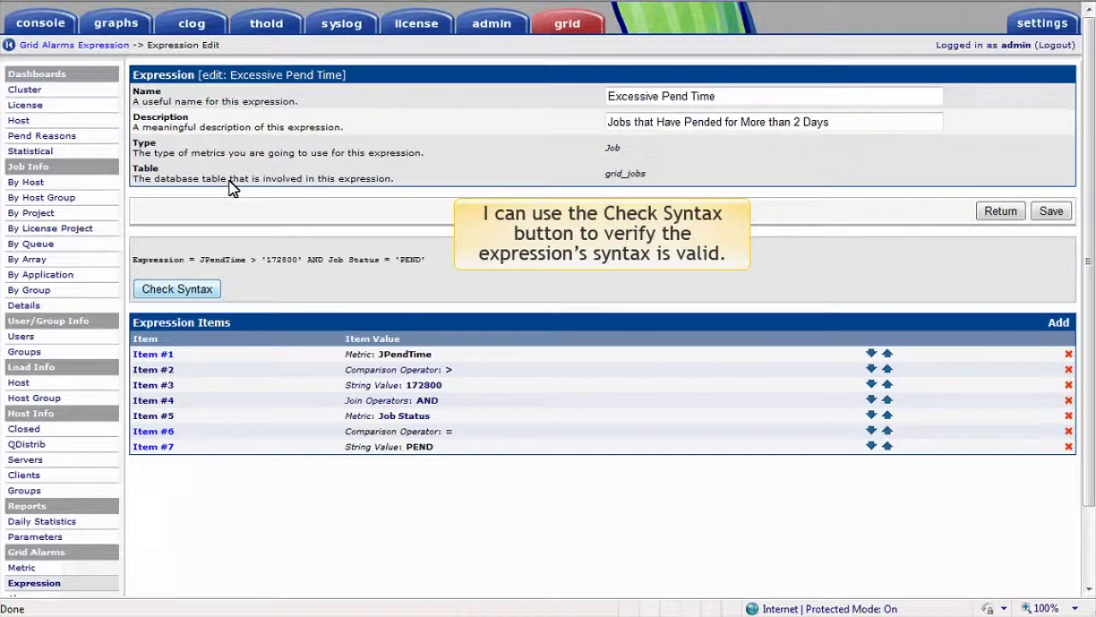
# Check the Excessive Pend Time expression's syntax, then open the Grid Alarms Alarm list.
pyautogui.click(183, 289)
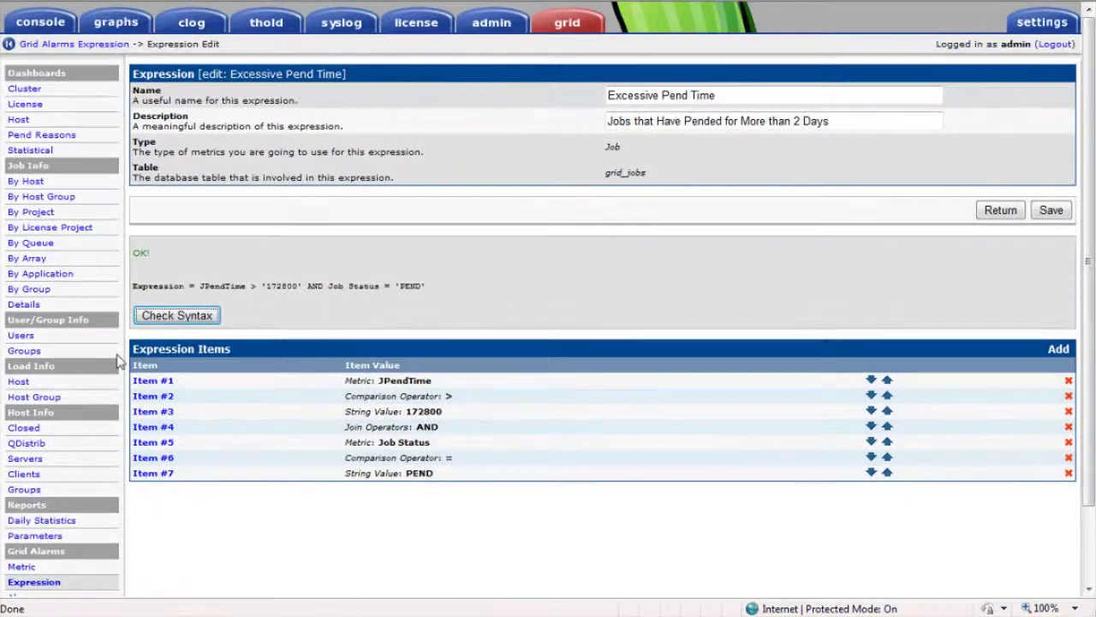
pyautogui.scroll(-2, 115, 360)
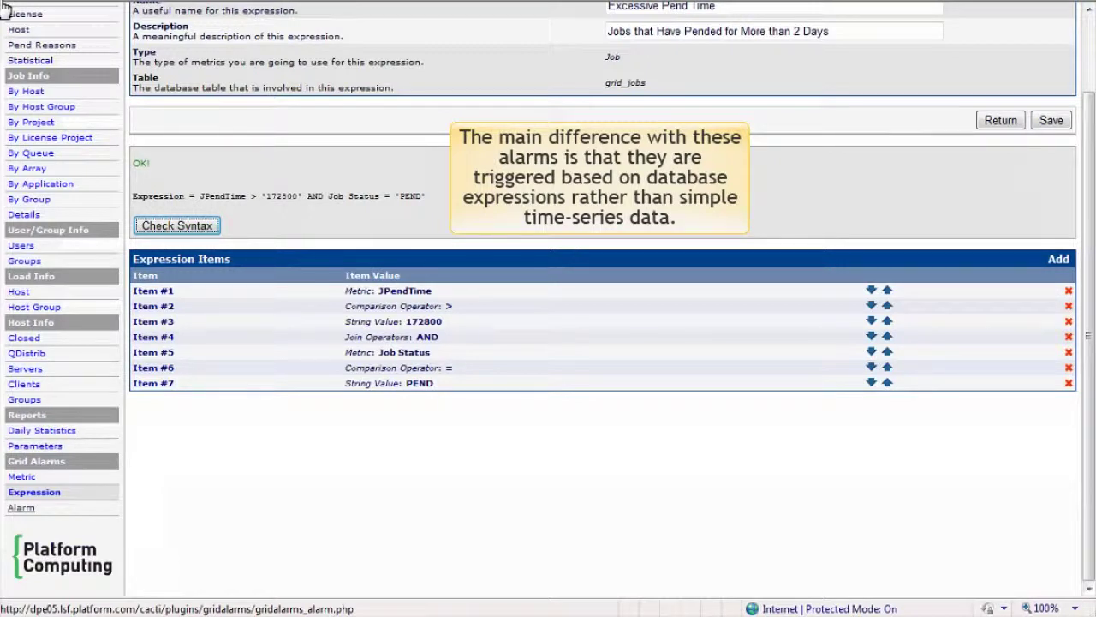
pyautogui.click(21, 507)
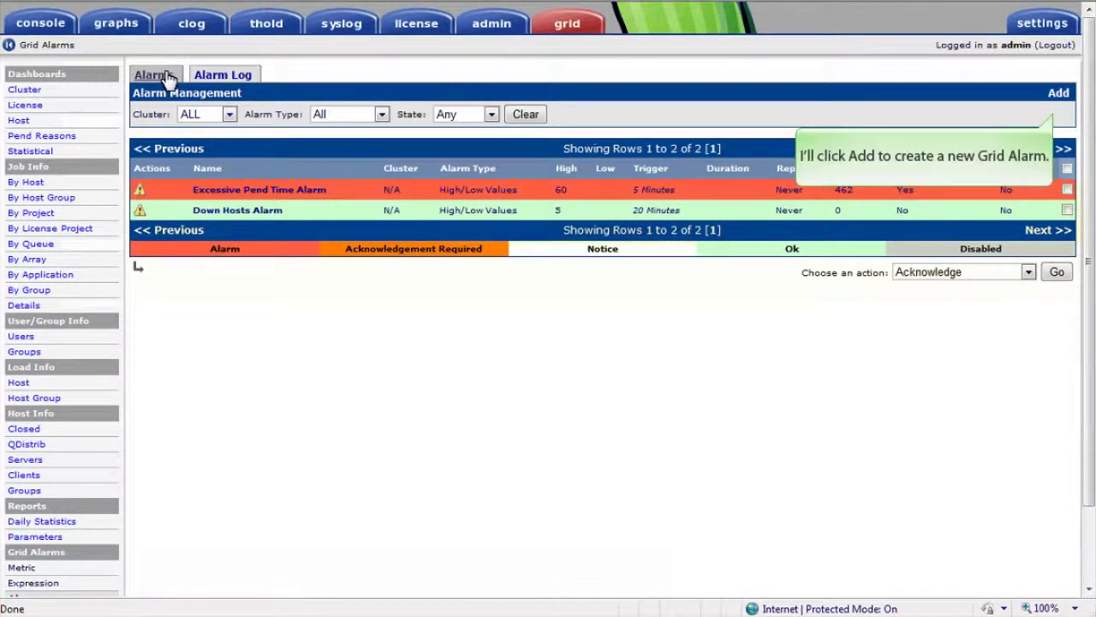
# Start a new grid alarm from Alarm Management and list its Aggregation Method options.
pyautogui.click(1055, 92)
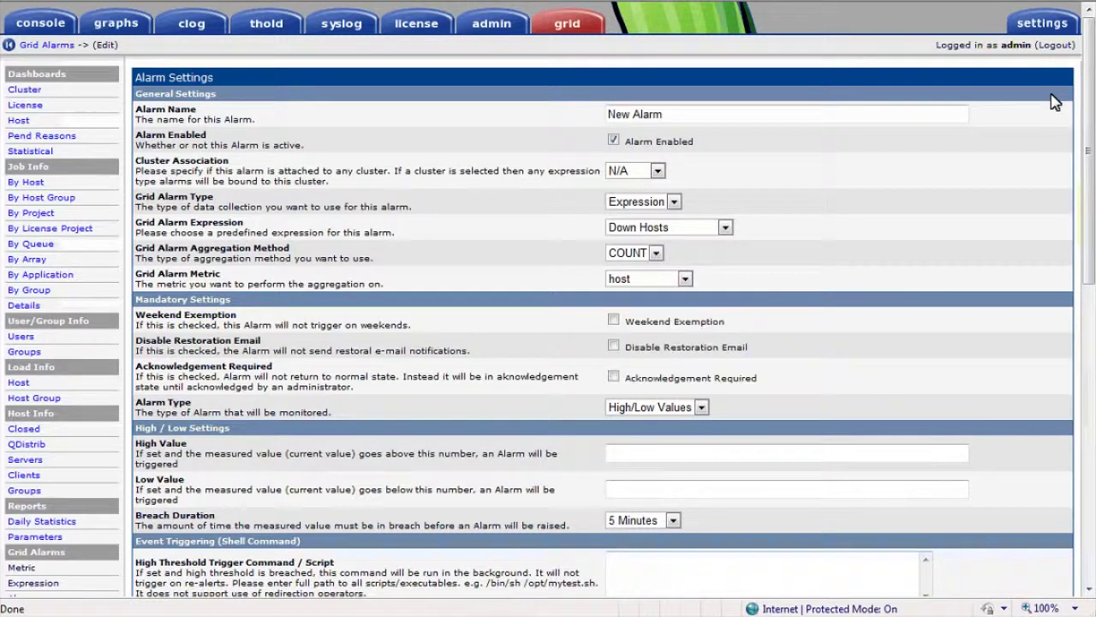
pyautogui.click(630, 251)
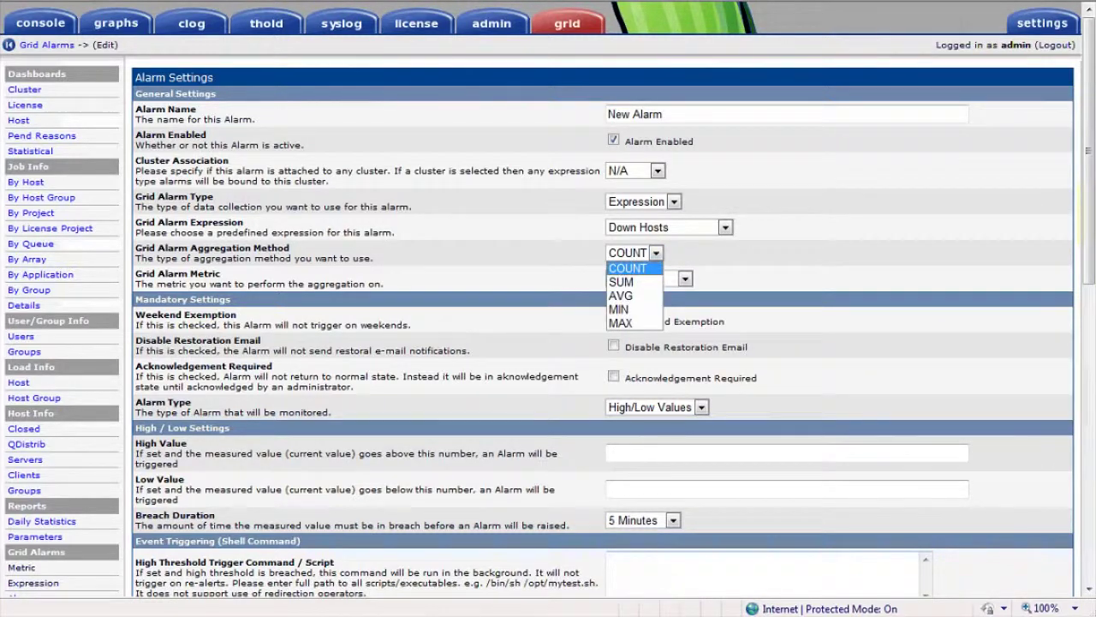